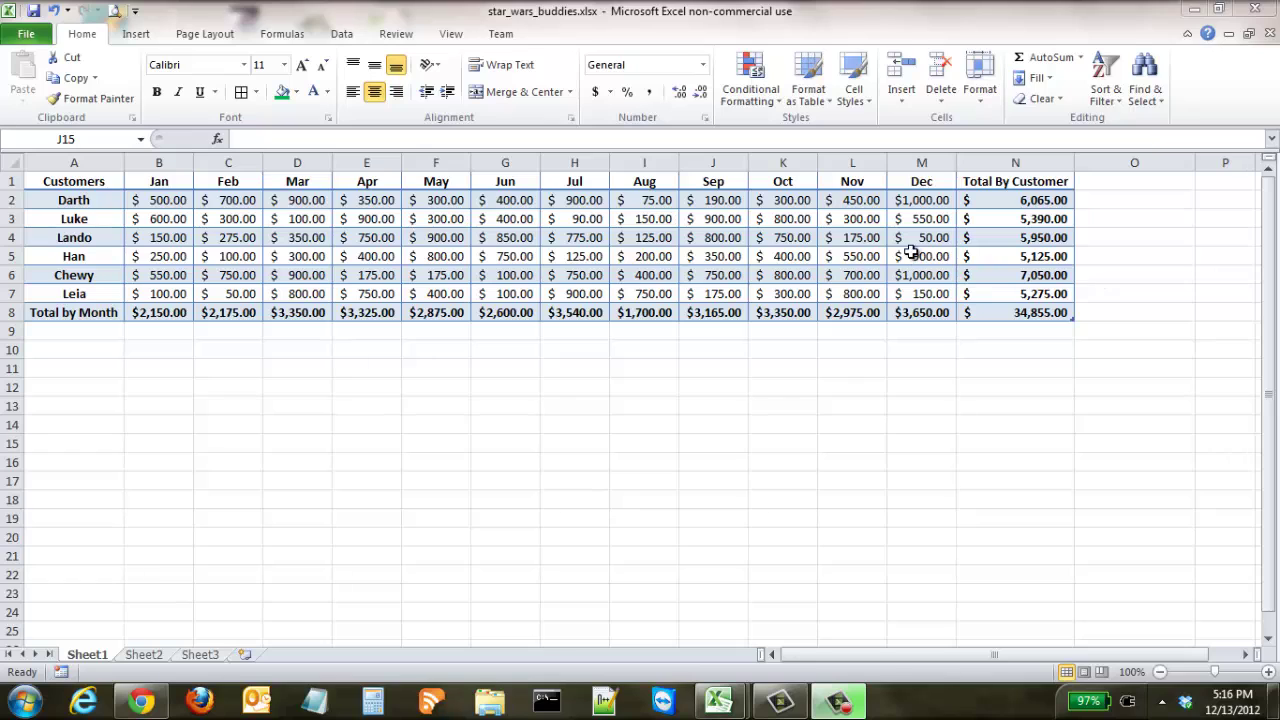
Add Blue gradient data bars to the Jan–Dec revenue cells B2:M7
left_click_drag(171, 201, 930, 292)
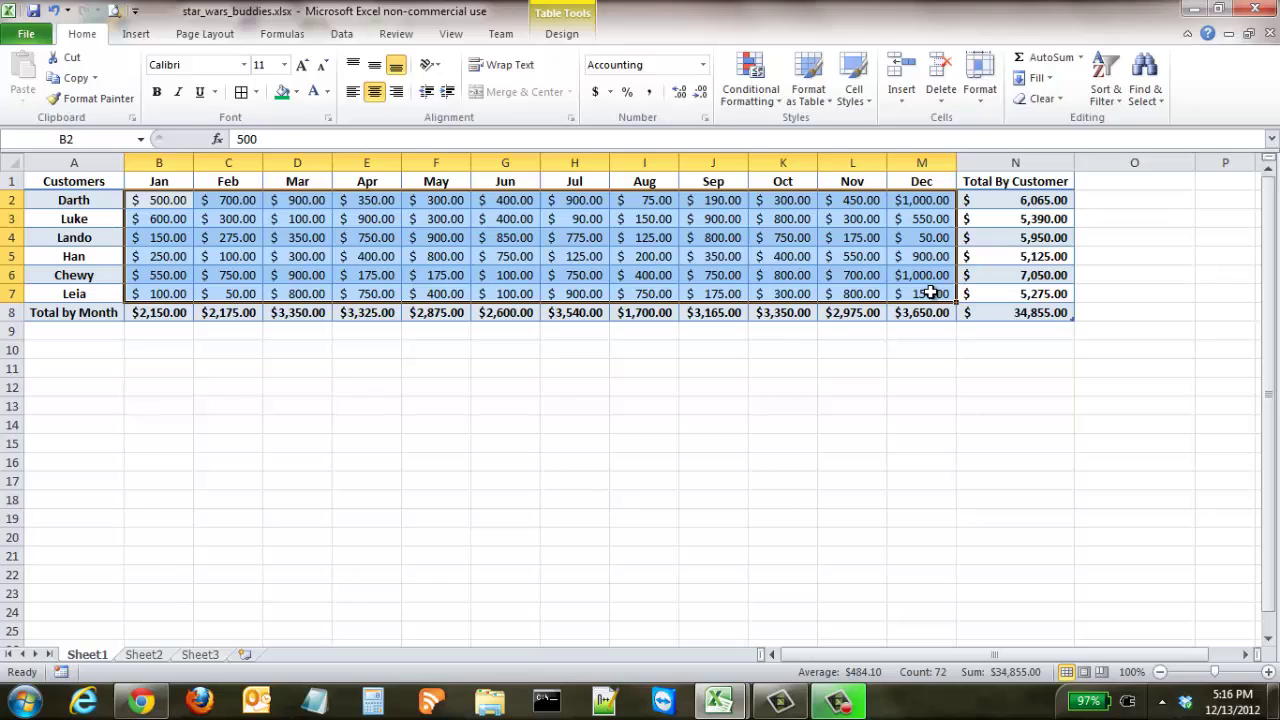
left_click(748, 92)
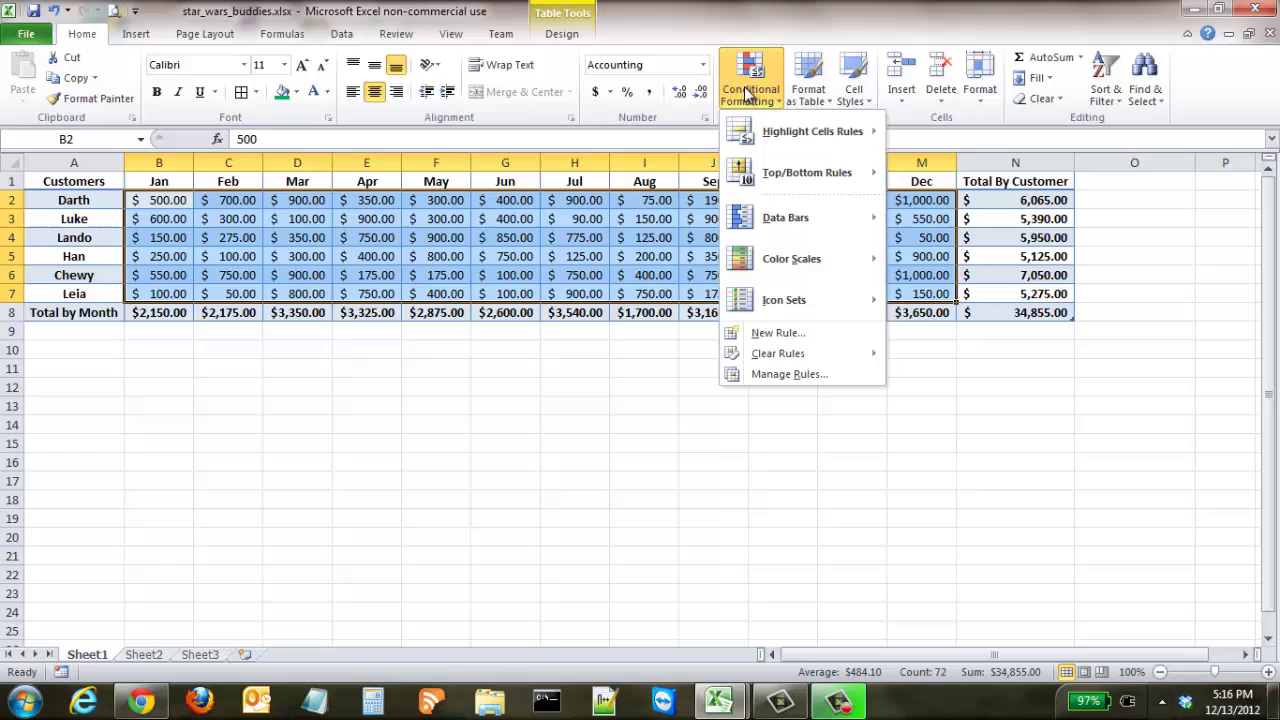
mouse_move(810, 222)
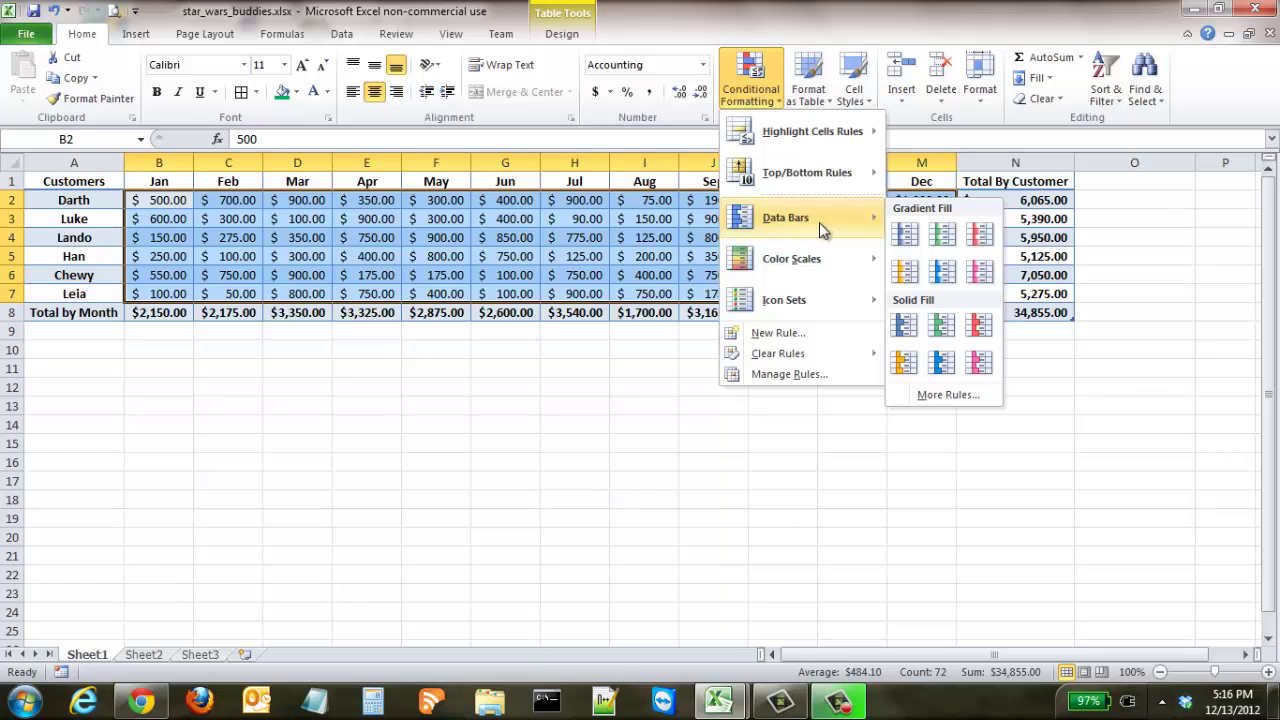
left_click(910, 238)
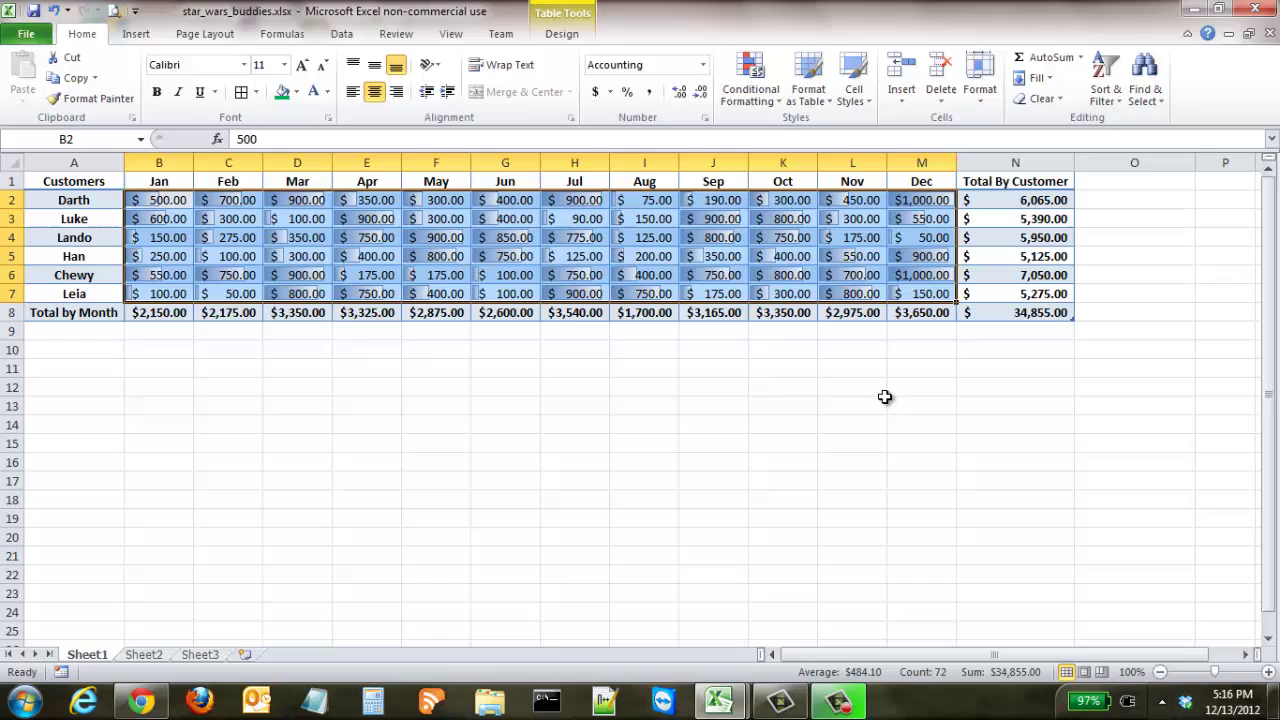
left_click(851, 371)
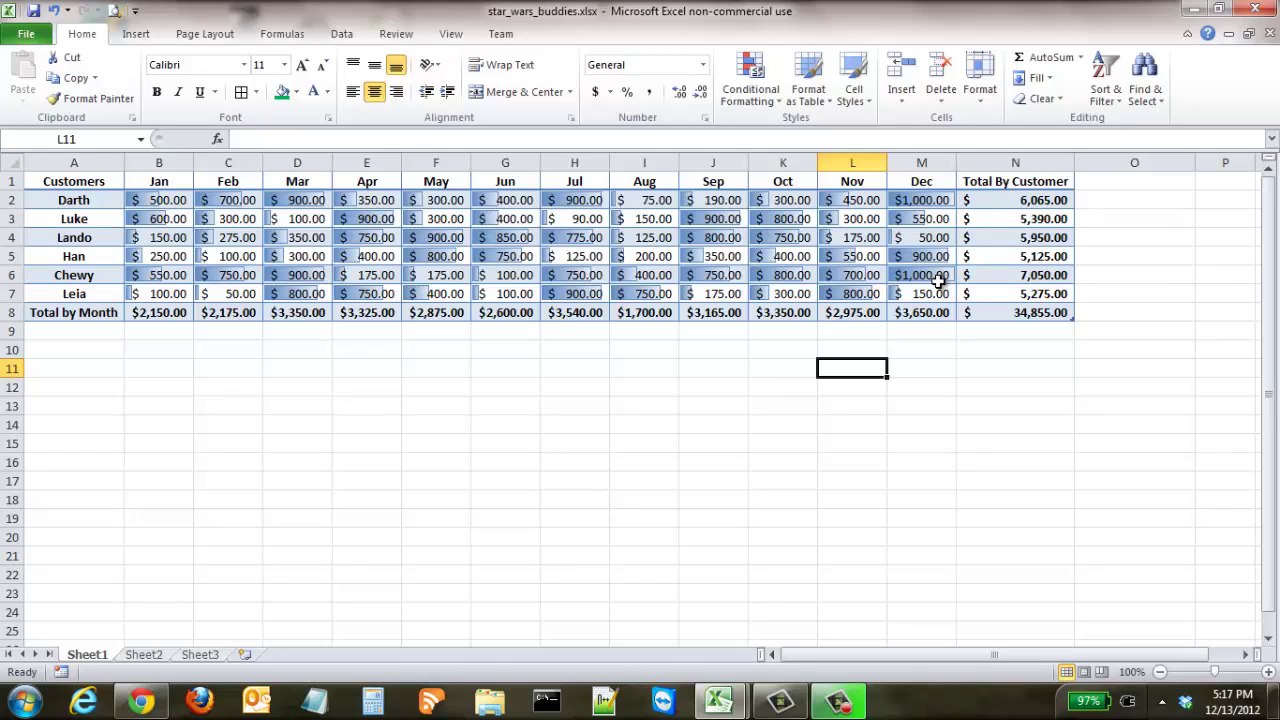
Undo the data bars and shade B2:M7 with a green colour scale instead
key("ctrl+z")
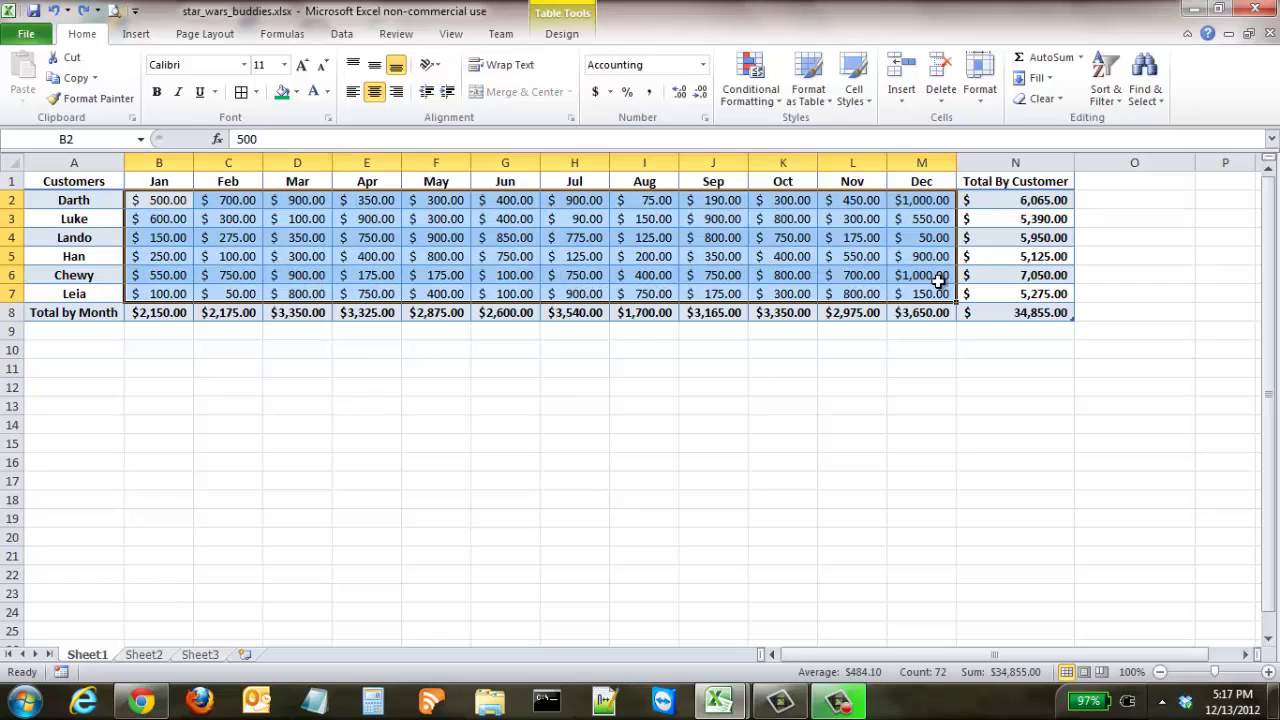
left_click(763, 93)
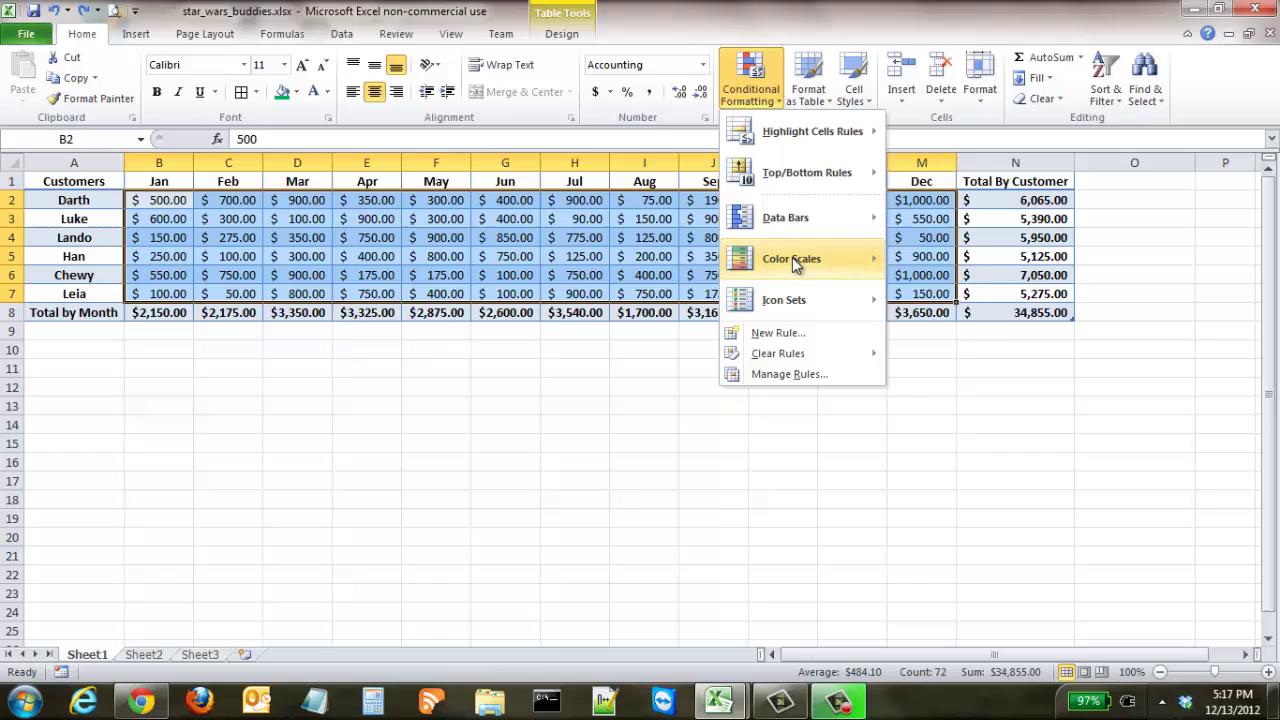
mouse_move(792, 259)
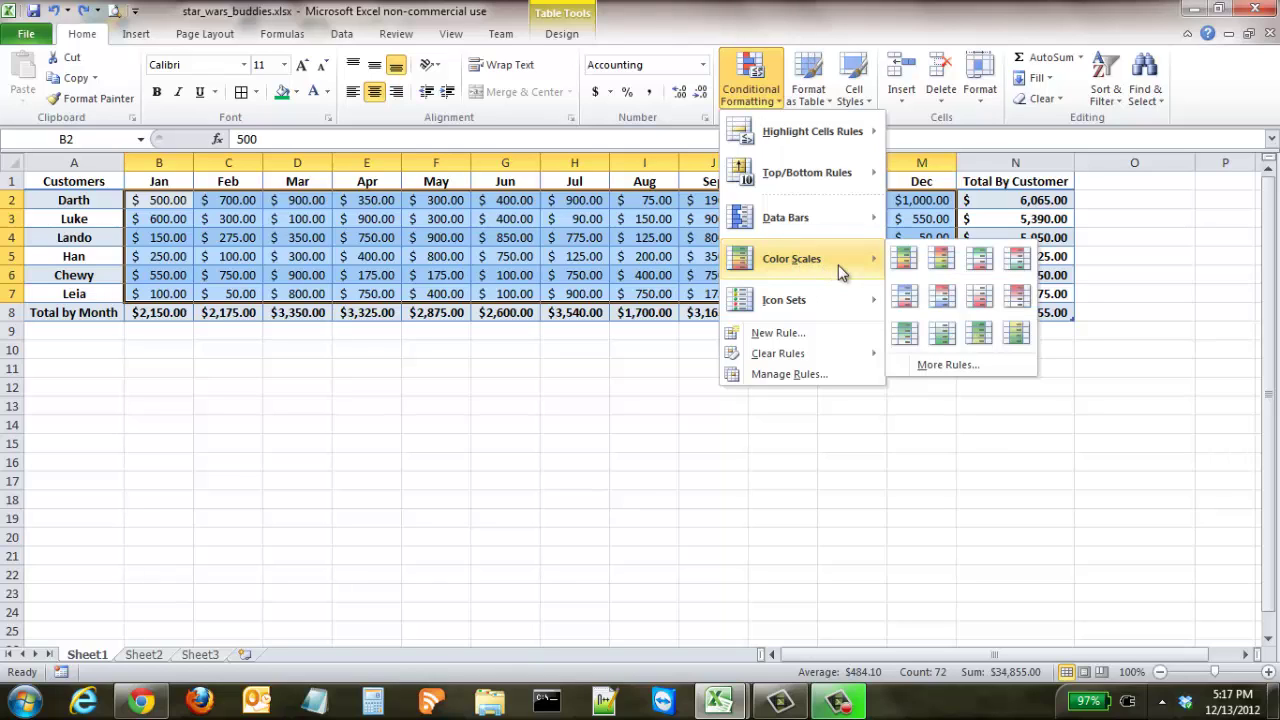
left_click(918, 340)
left_click(755, 80)
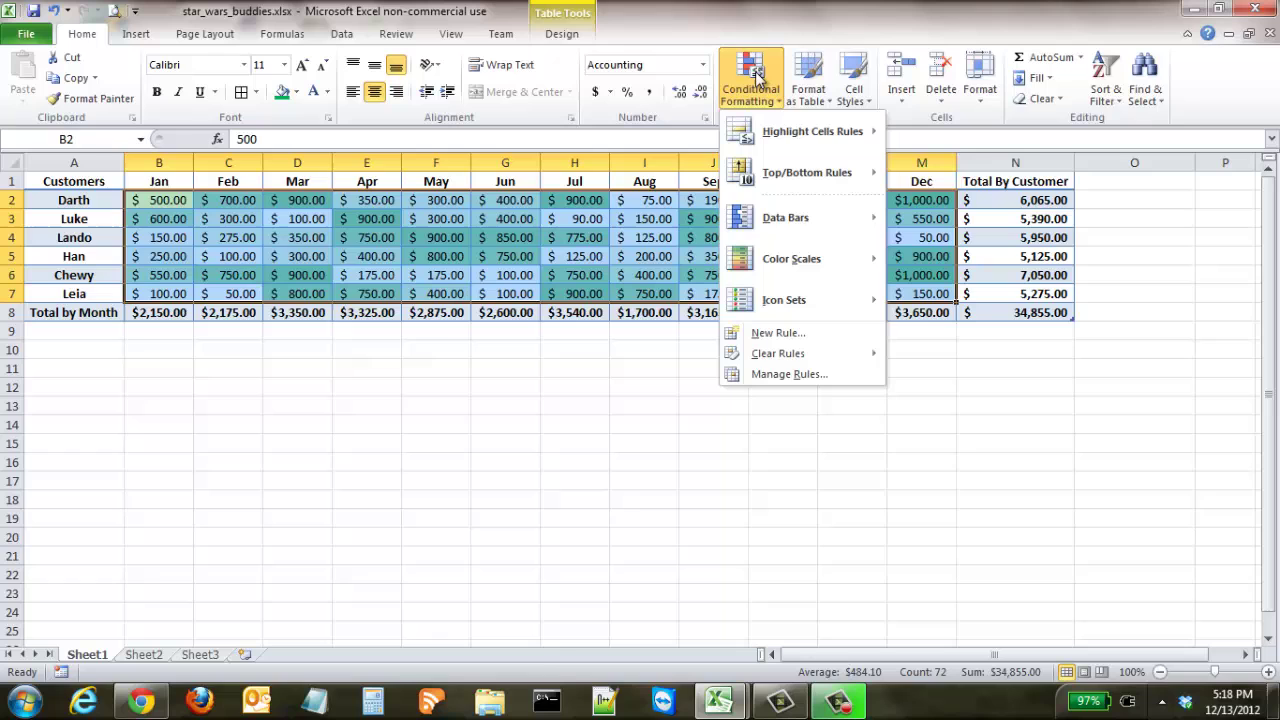
left_click(755, 80)
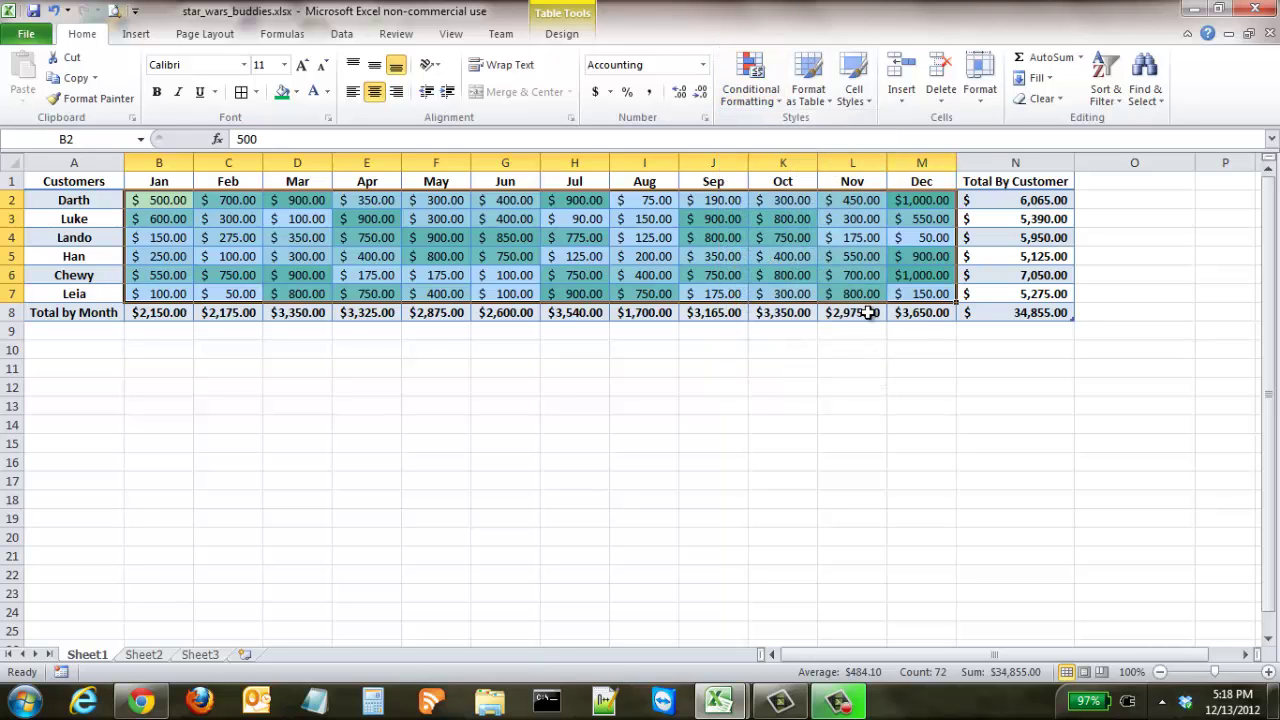
left_click(870, 366)
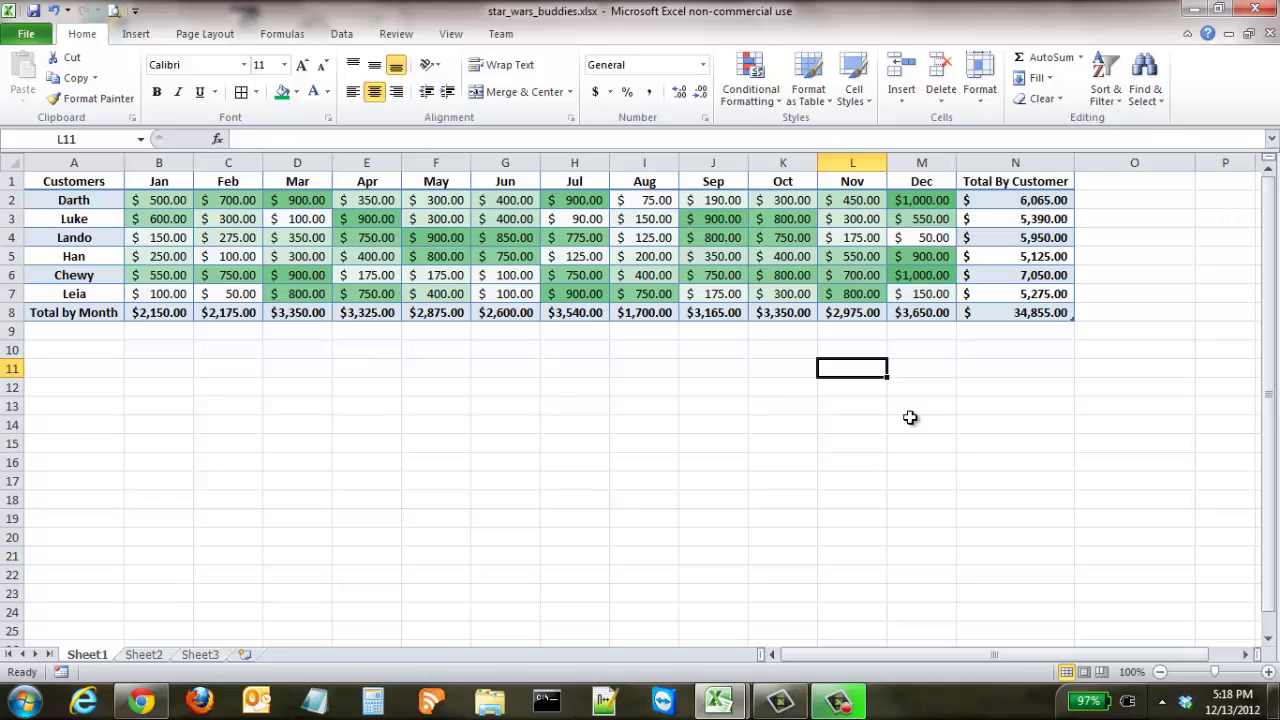
Undo the colour scale and apply 3 Traffic Lights (Rimmed) icons to B2:M7
key("ctrl+z")
left_click(910, 418)
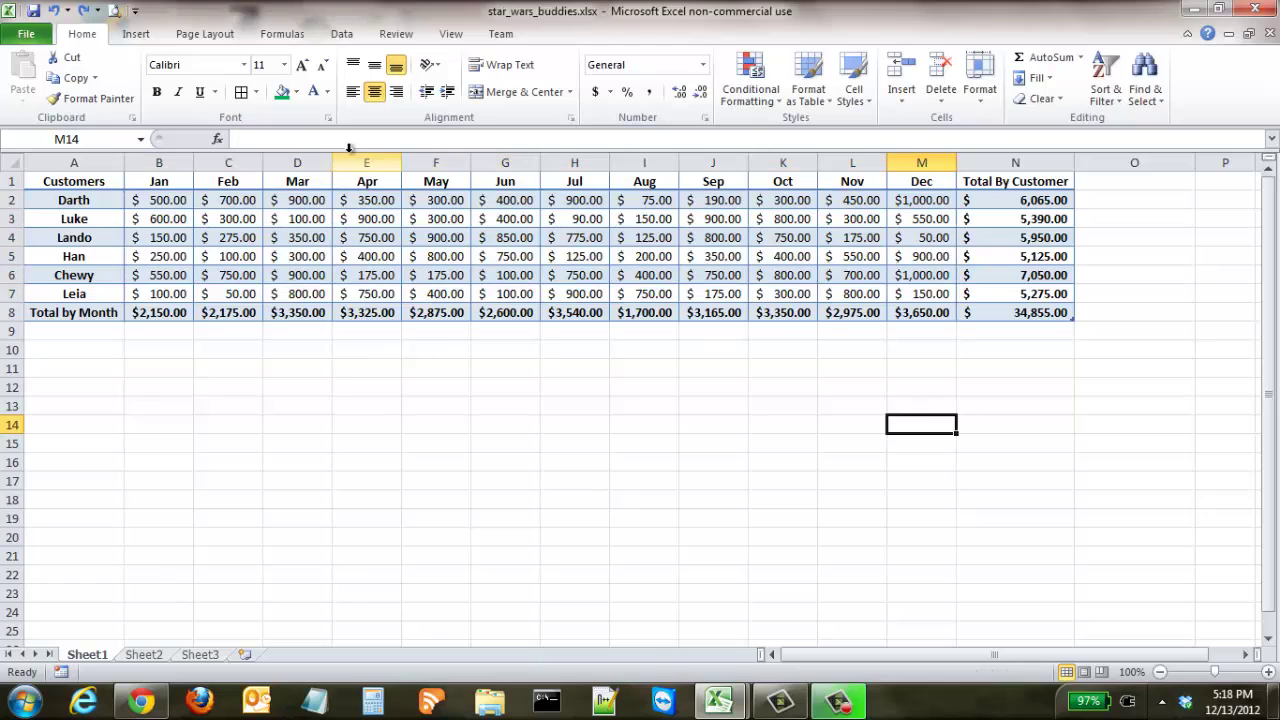
left_click_drag(172, 200, 920, 294)
left_click(745, 96)
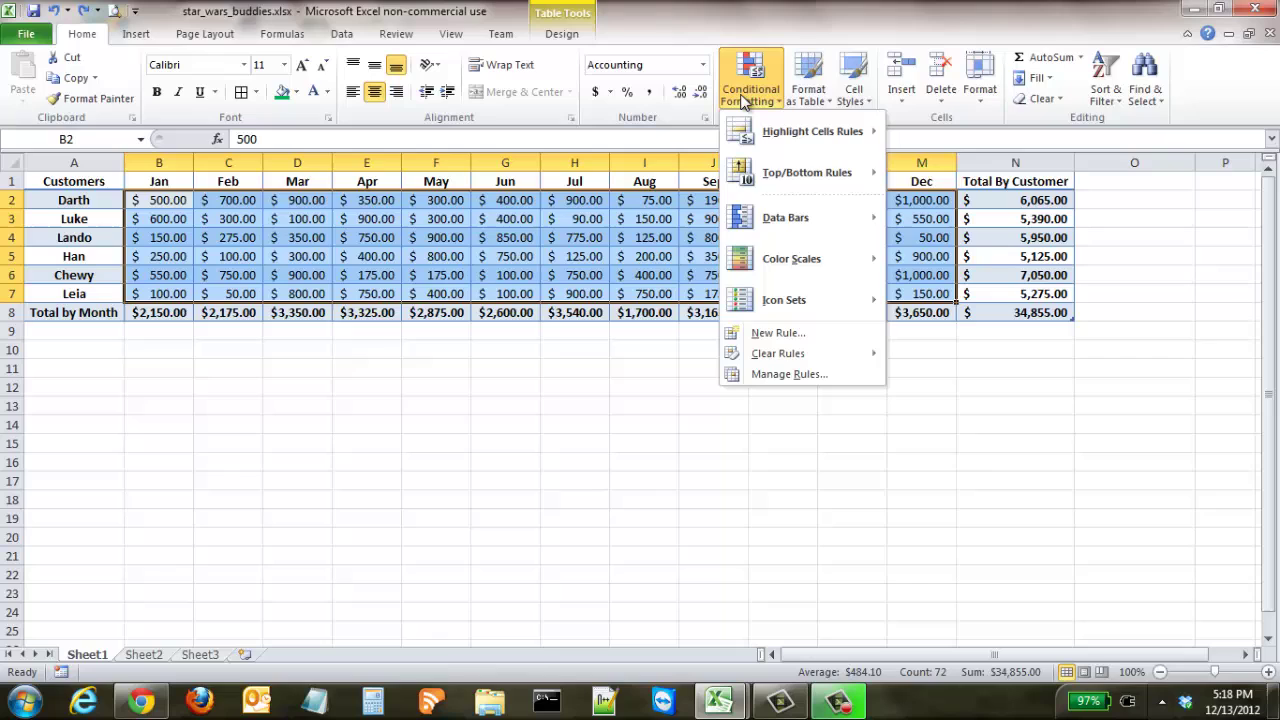
mouse_move(800, 312)
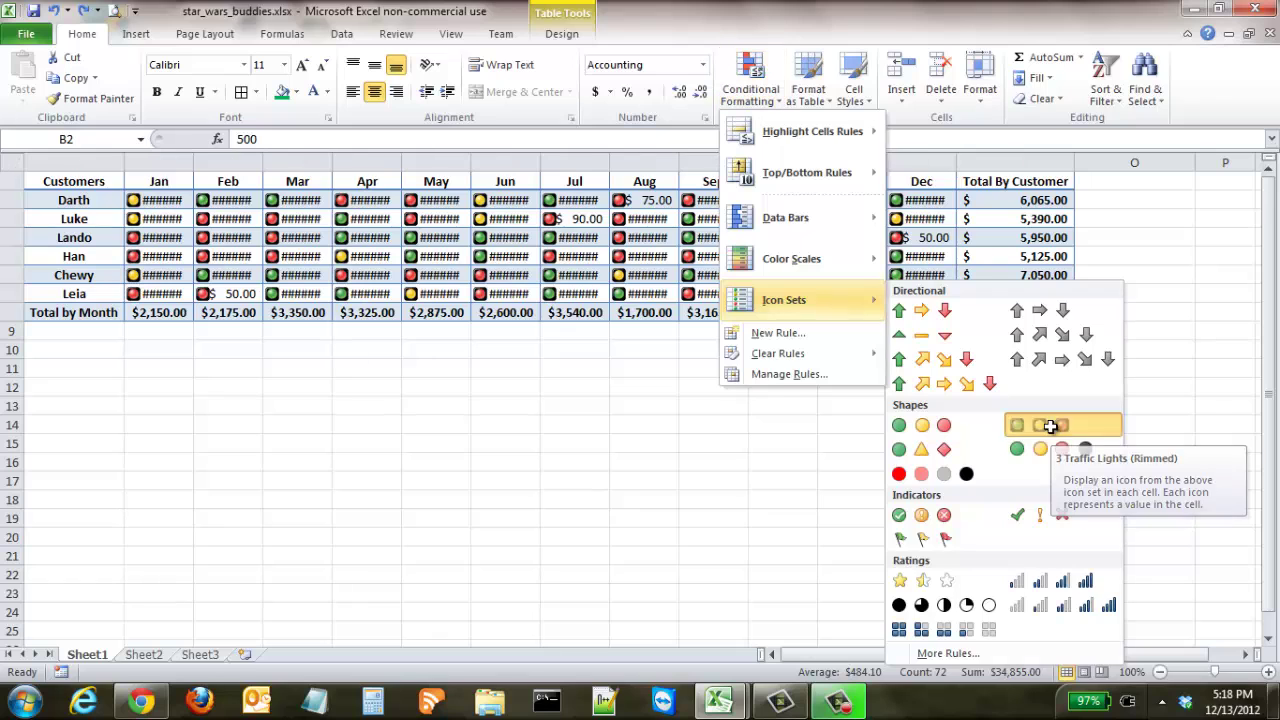
left_click(1052, 432)
left_click(508, 402)
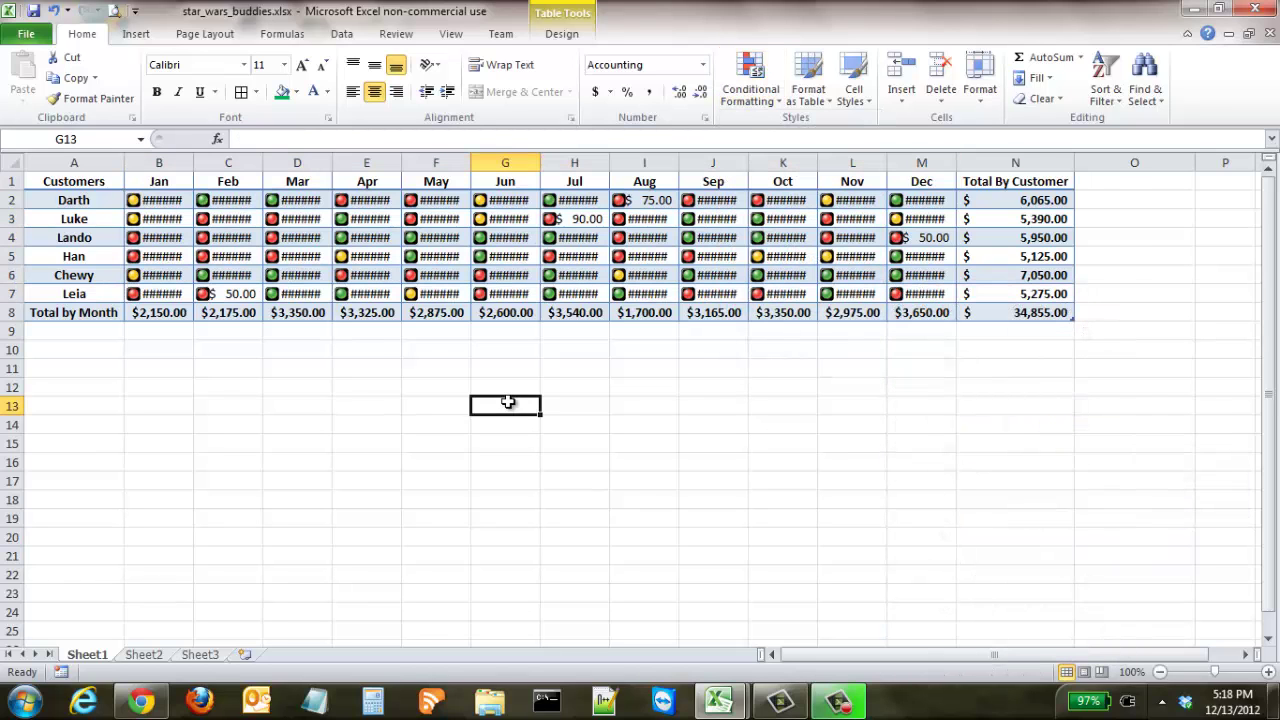
Autofit columns B through M so every Jan–Dec revenue value displays
double_click(194, 163)
double_click(266, 167)
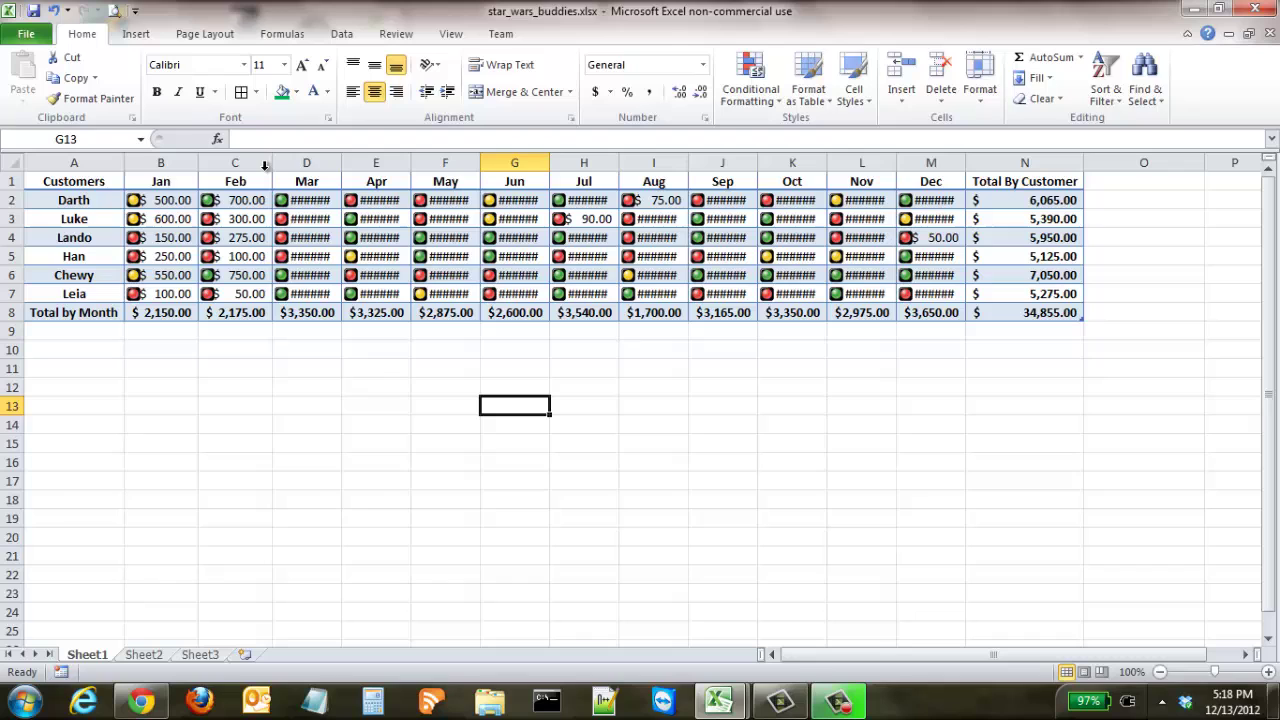
double_click(342, 168)
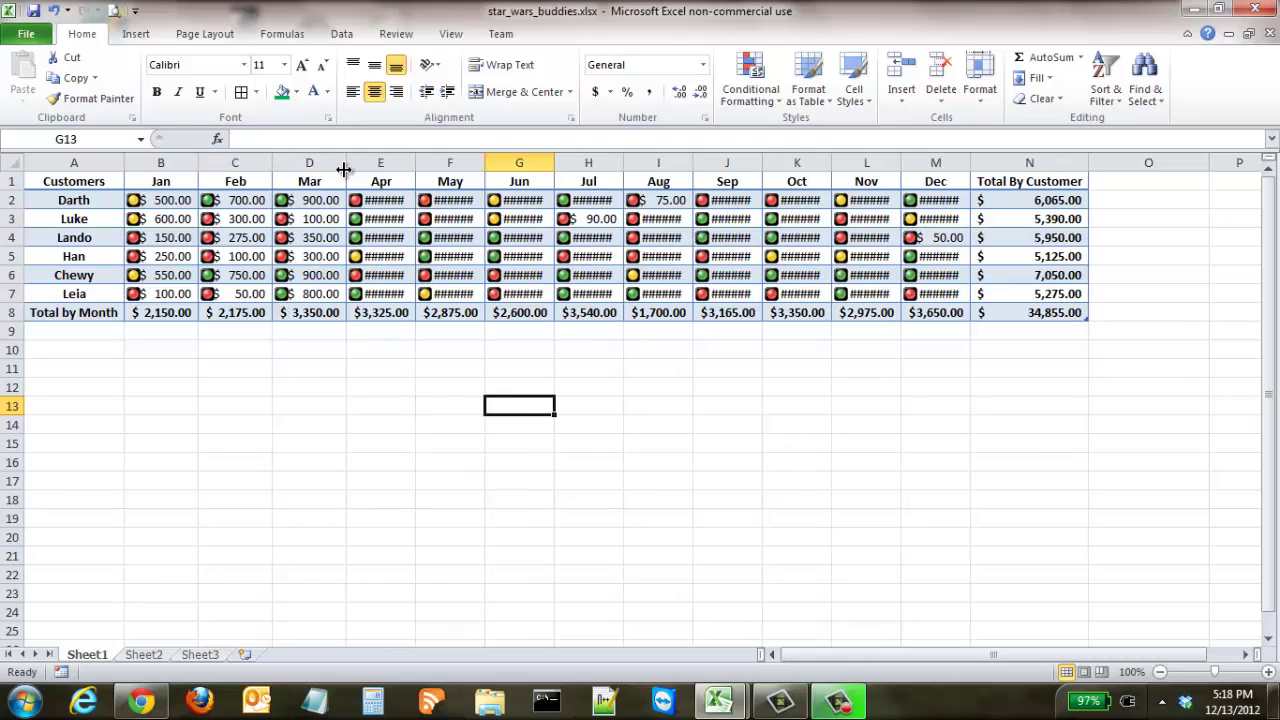
double_click(416, 166)
double_click(489, 166)
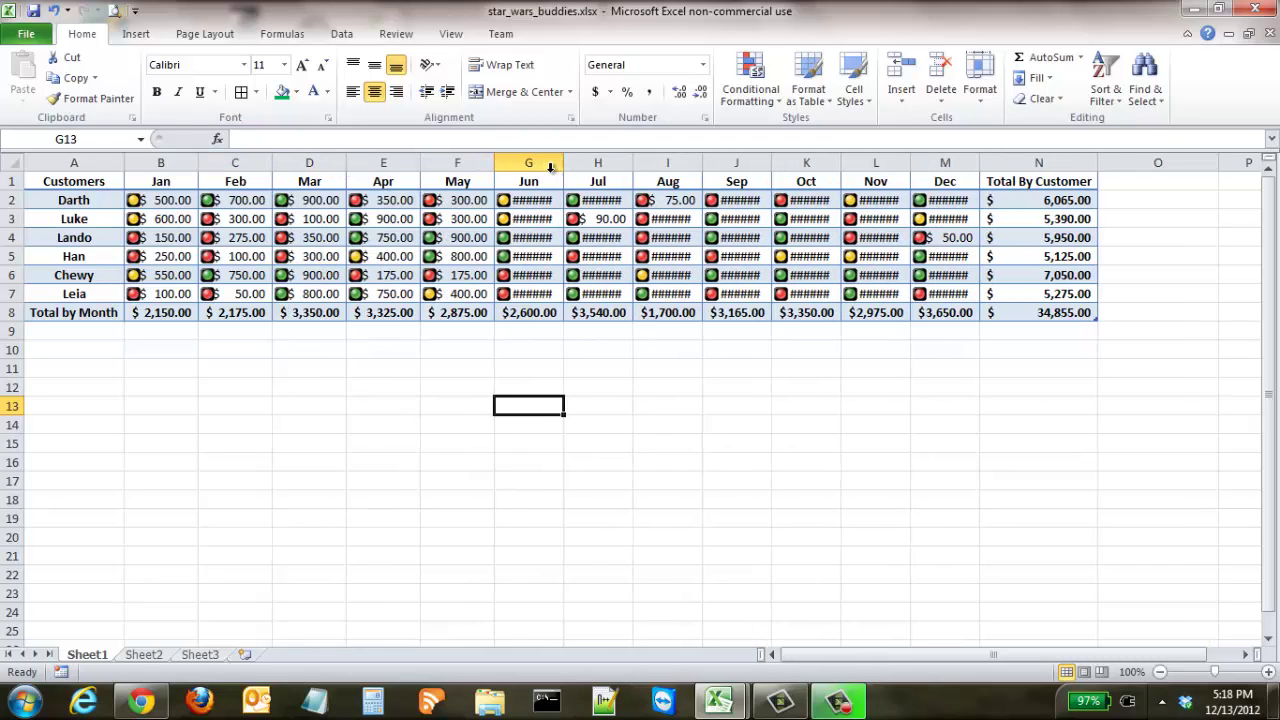
double_click(563, 167)
double_click(637, 167)
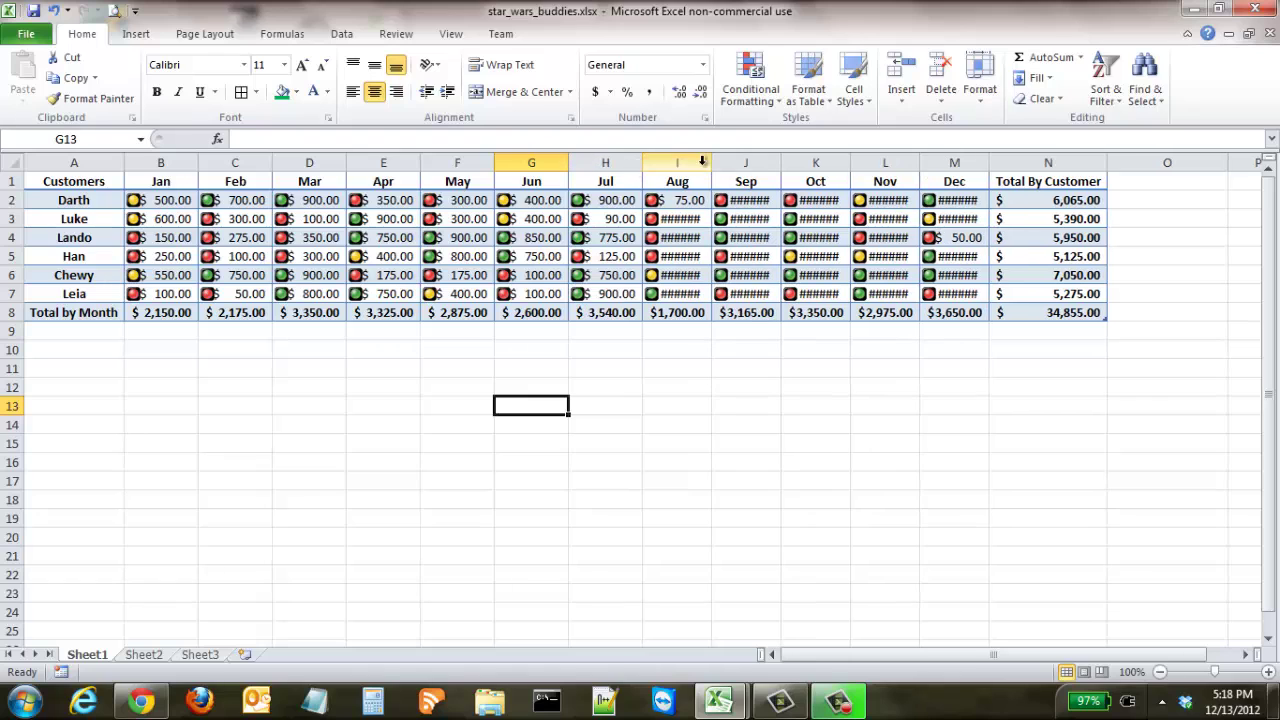
double_click(710, 166)
double_click(790, 166)
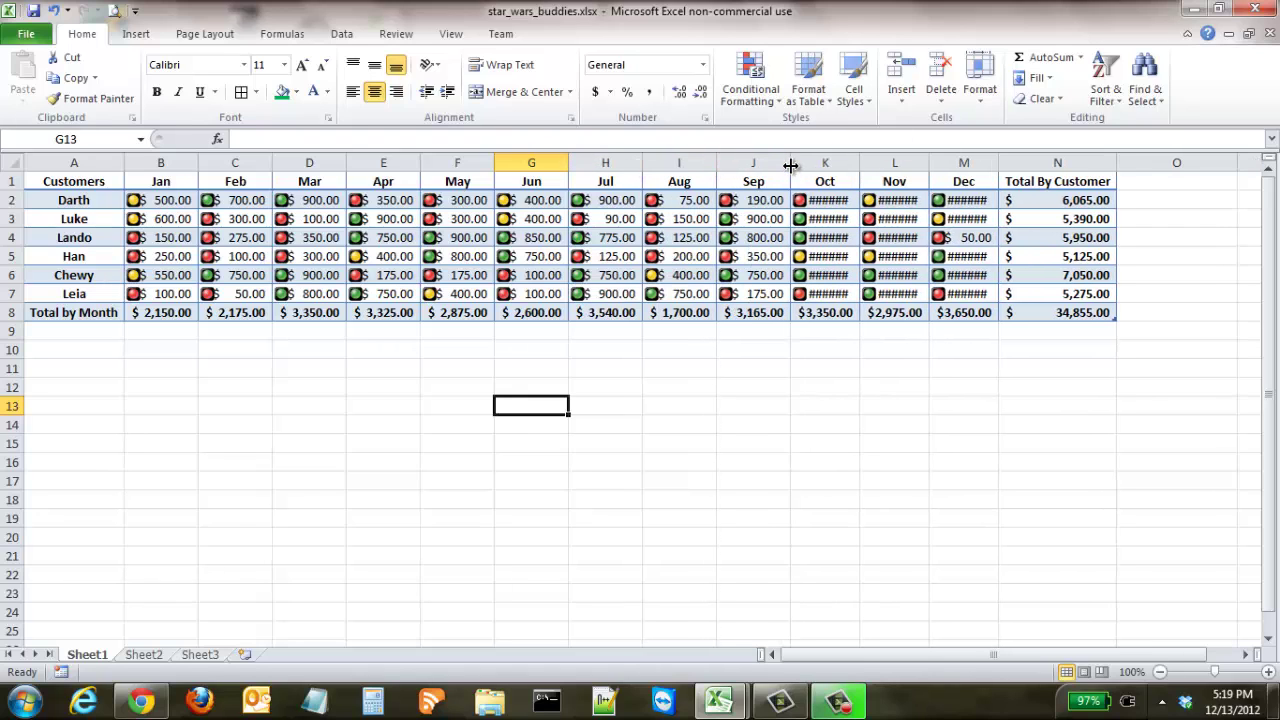
double_click(858, 166)
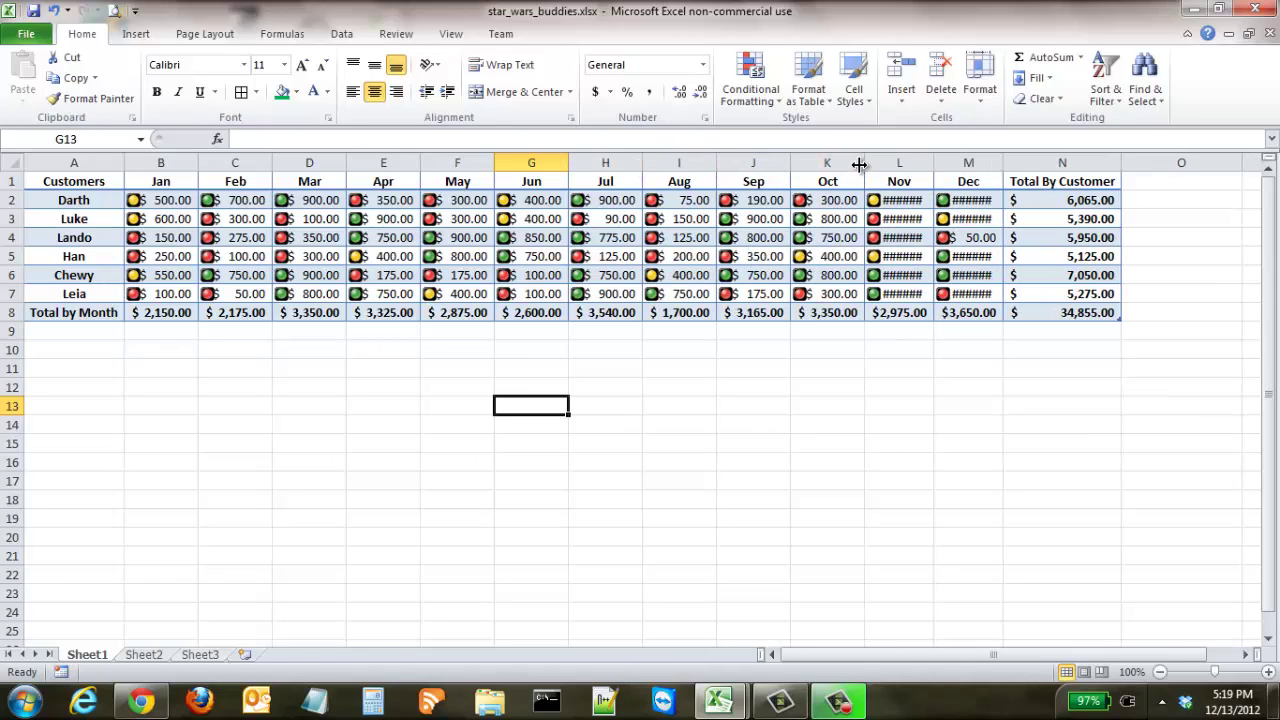
double_click(933, 166)
double_click(1007, 164)
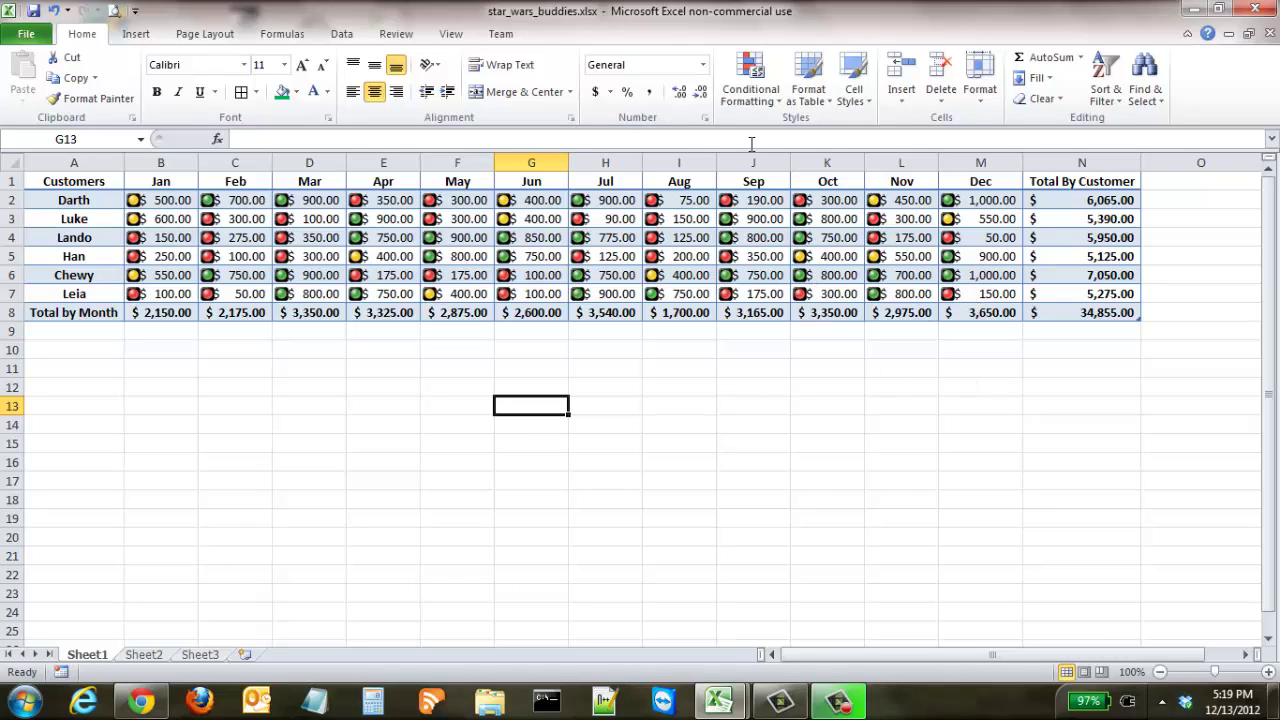
Open the Icon Set rule on B2:M7 for editing in the Rules Manager
left_click_drag(960, 291, 181, 200)
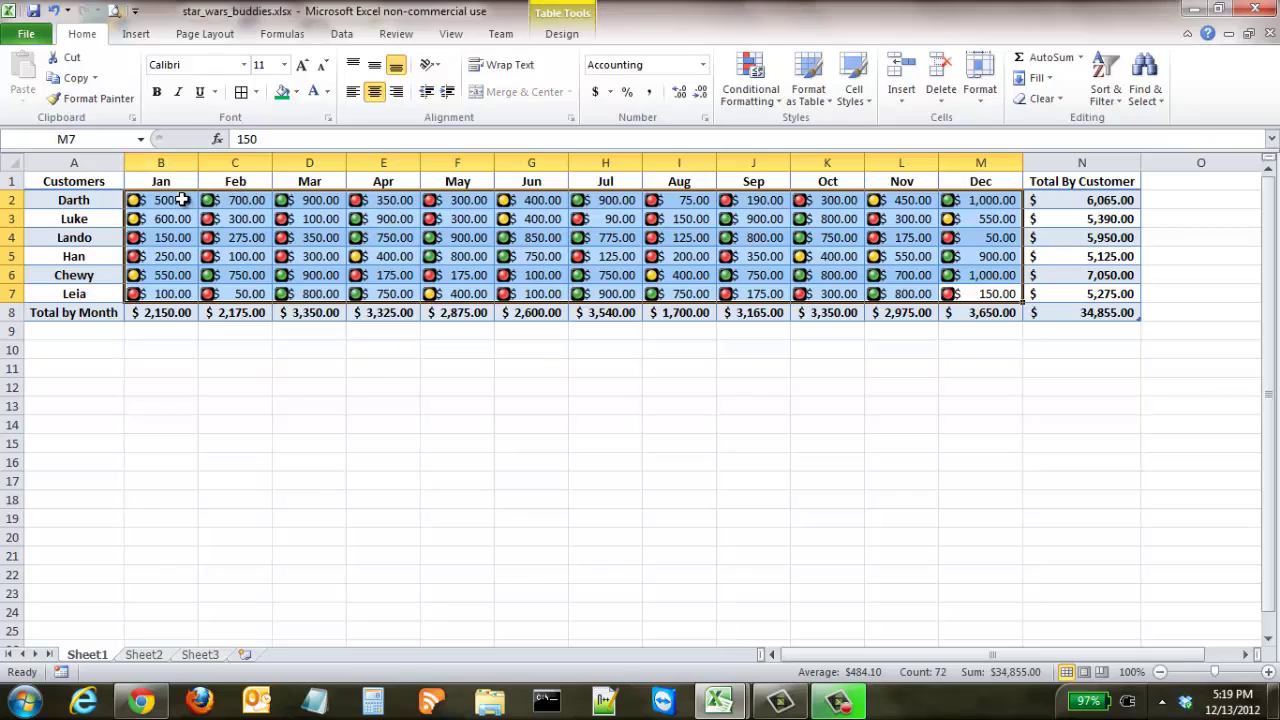
left_click(766, 100)
mouse_move(827, 312)
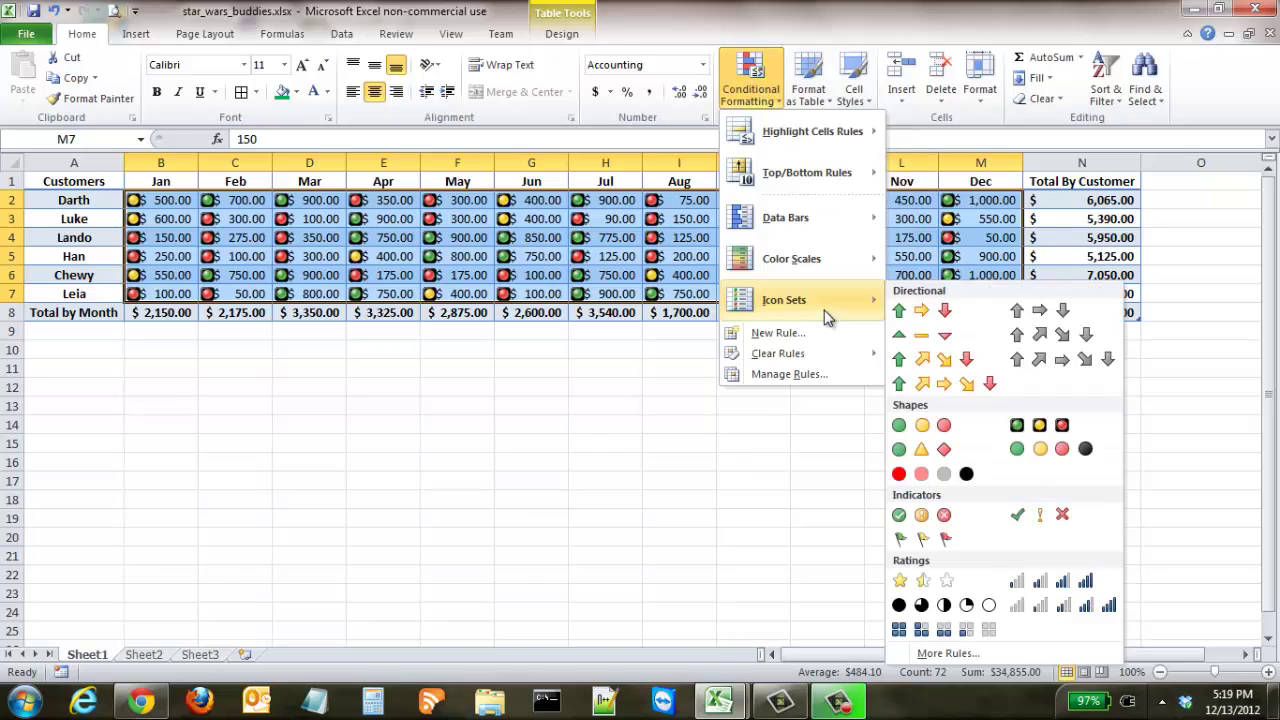
left_click(817, 374)
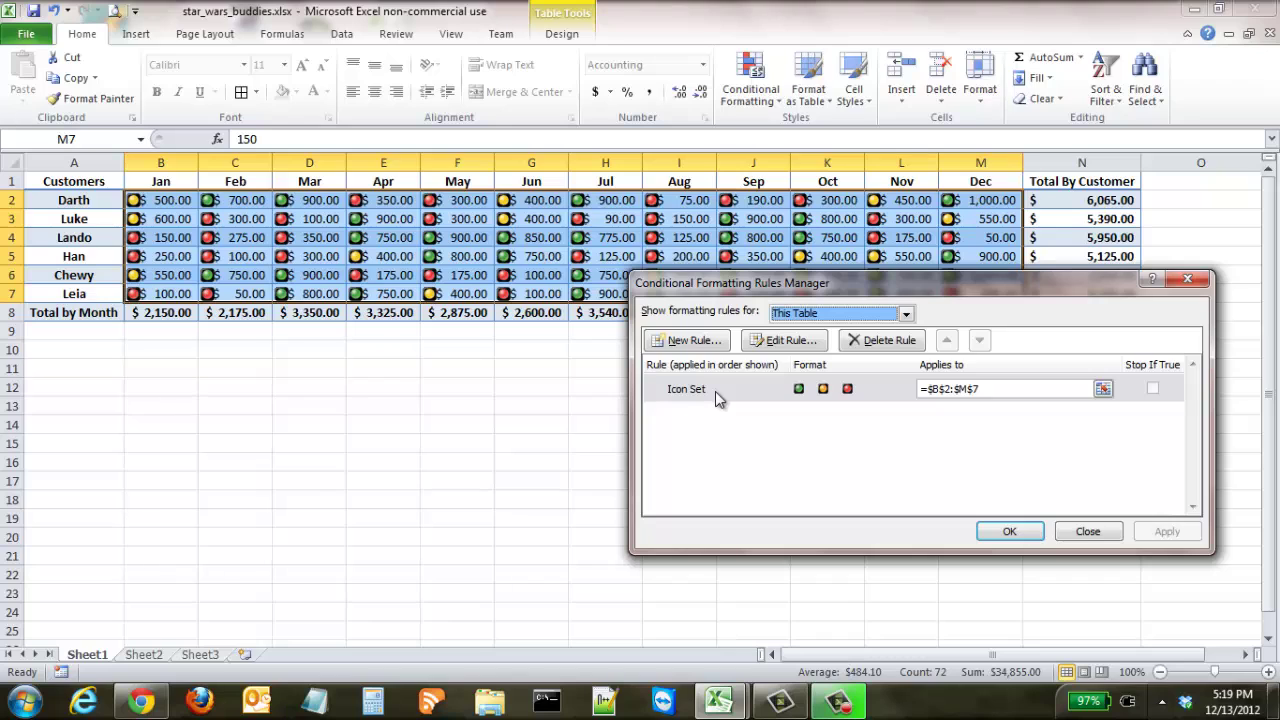
left_click(785, 341)
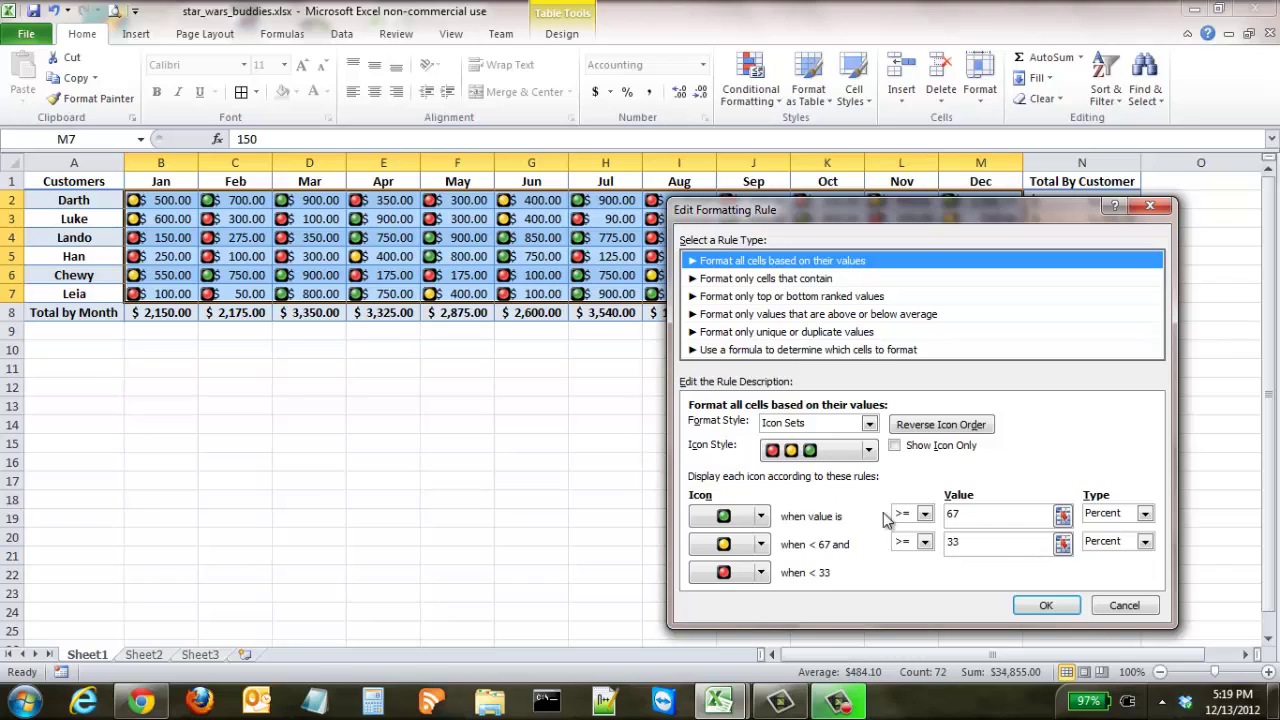
Change both icon thresholds to Number type: green at 750, yellow at 500
left_click(1107, 514)
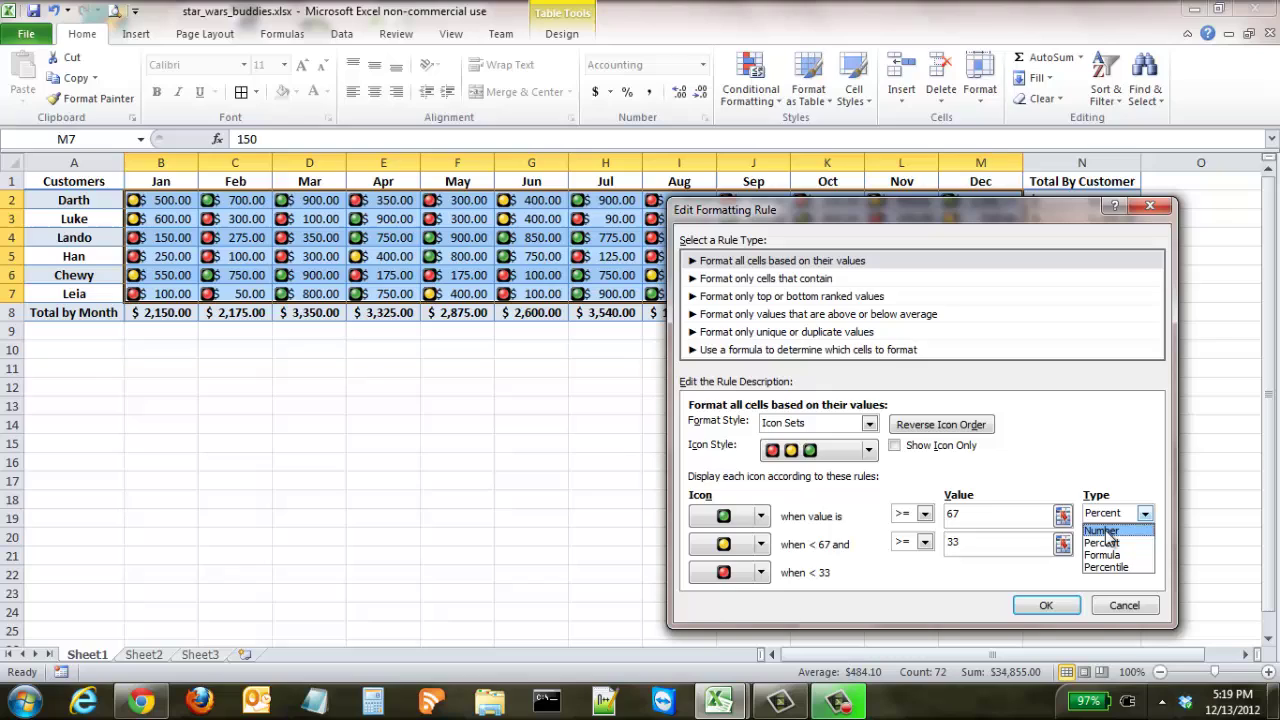
left_click(1104, 531)
left_click(1110, 541)
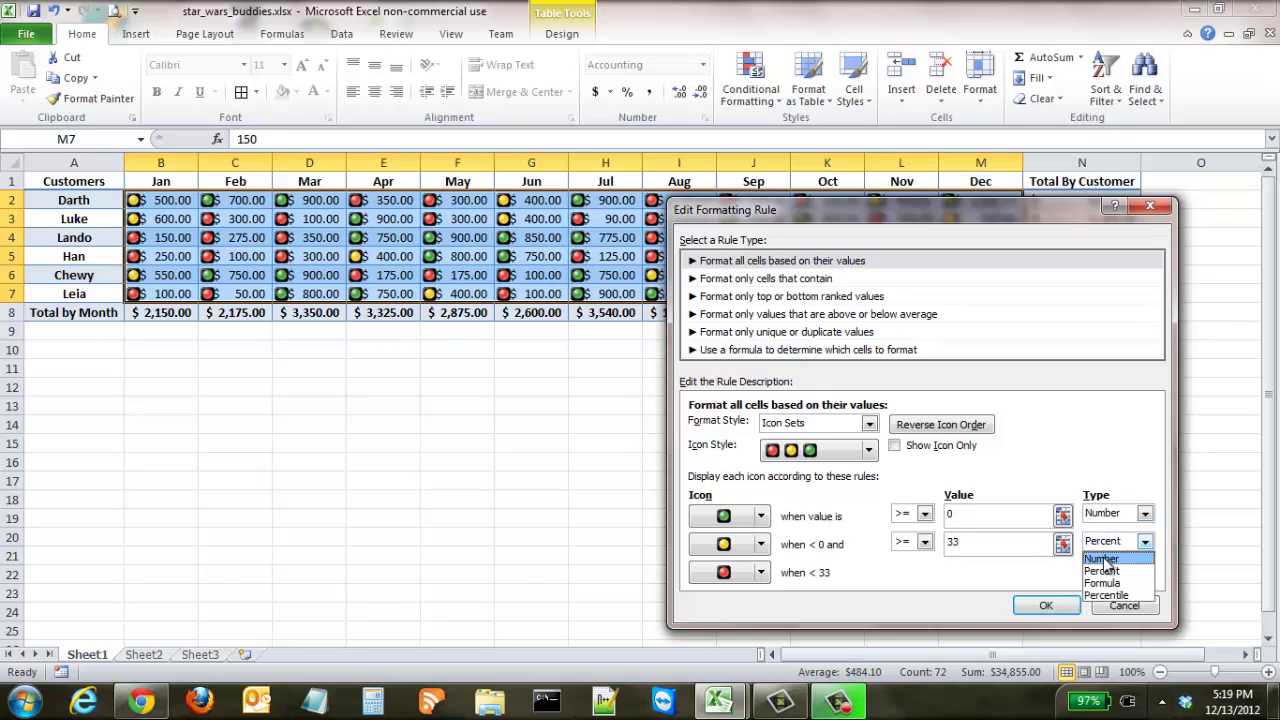
left_click(1107, 559)
left_click(969, 515)
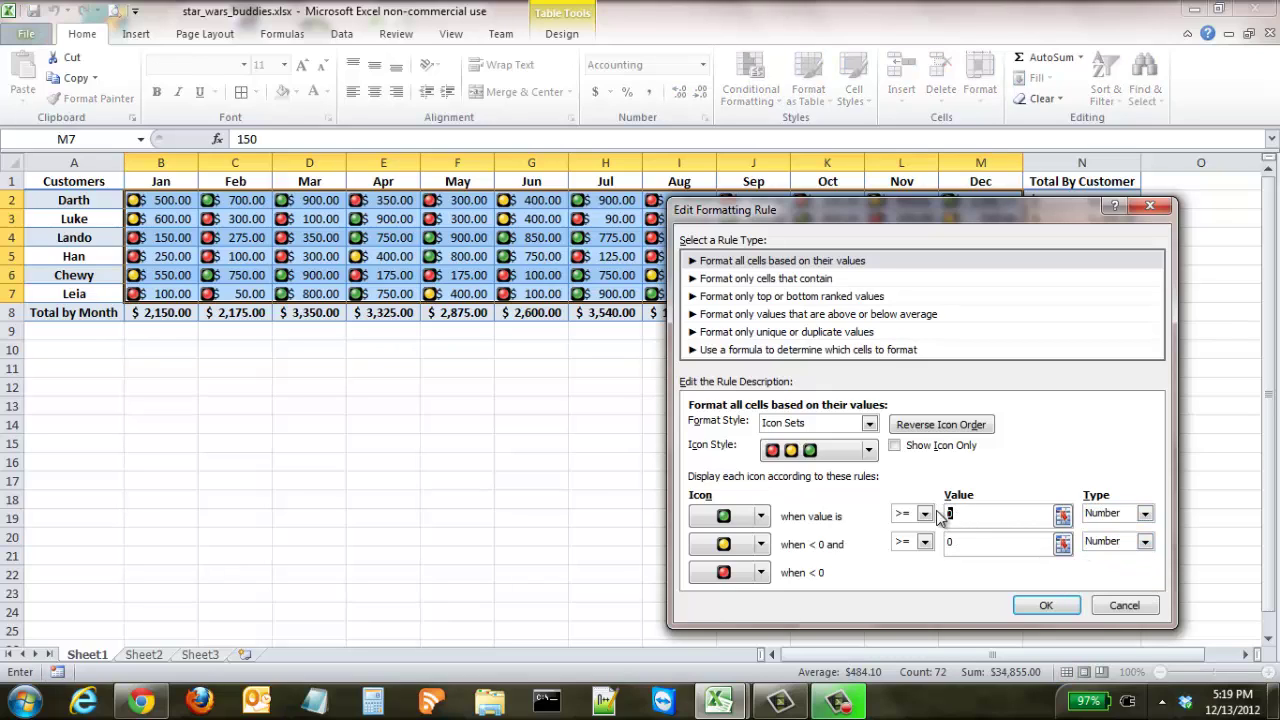
type("750")
left_click(960, 546)
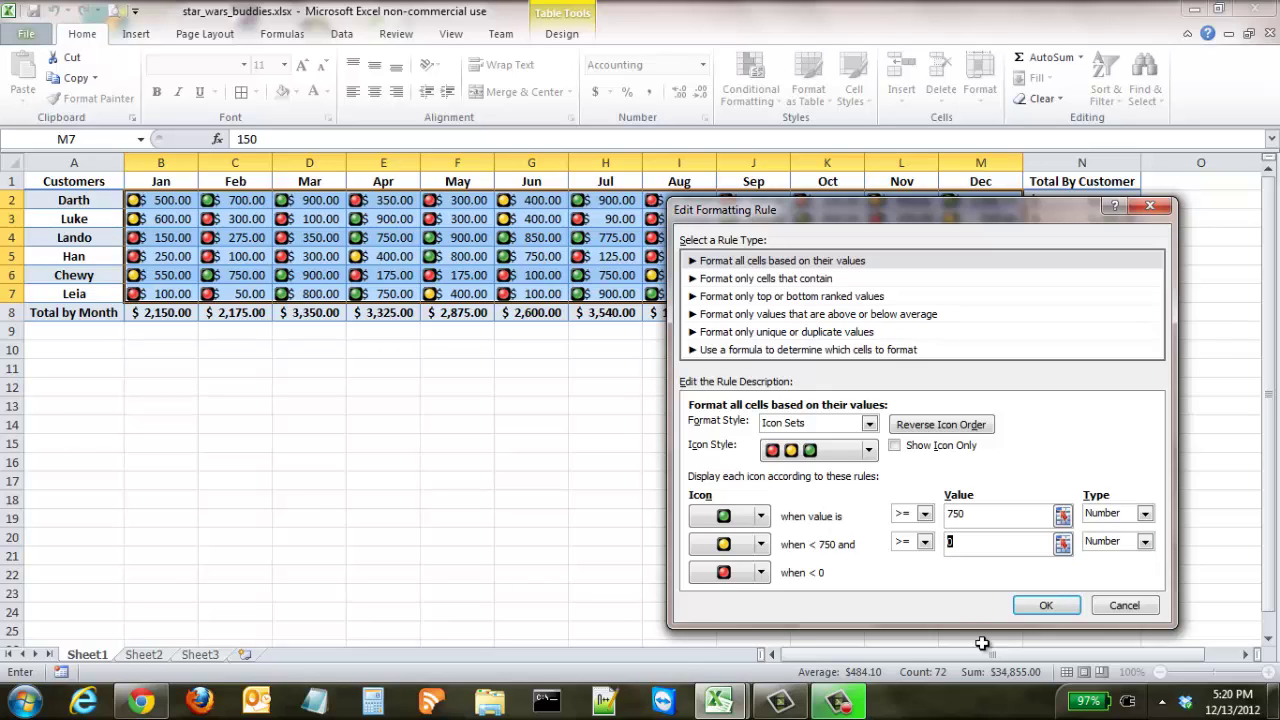
type("500")
left_click(1037, 612)
Apply the updated rule, close the Rules Manager and deselect the table
left_click(1172, 533)
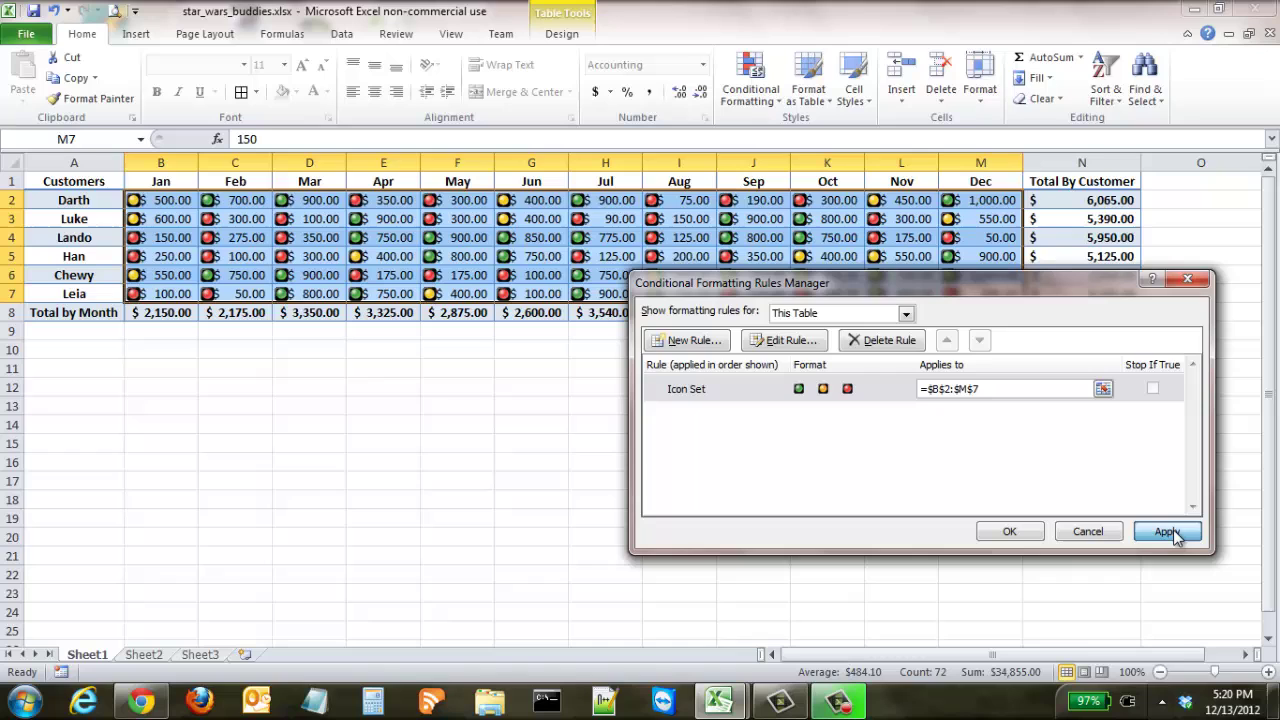
left_click(1008, 533)
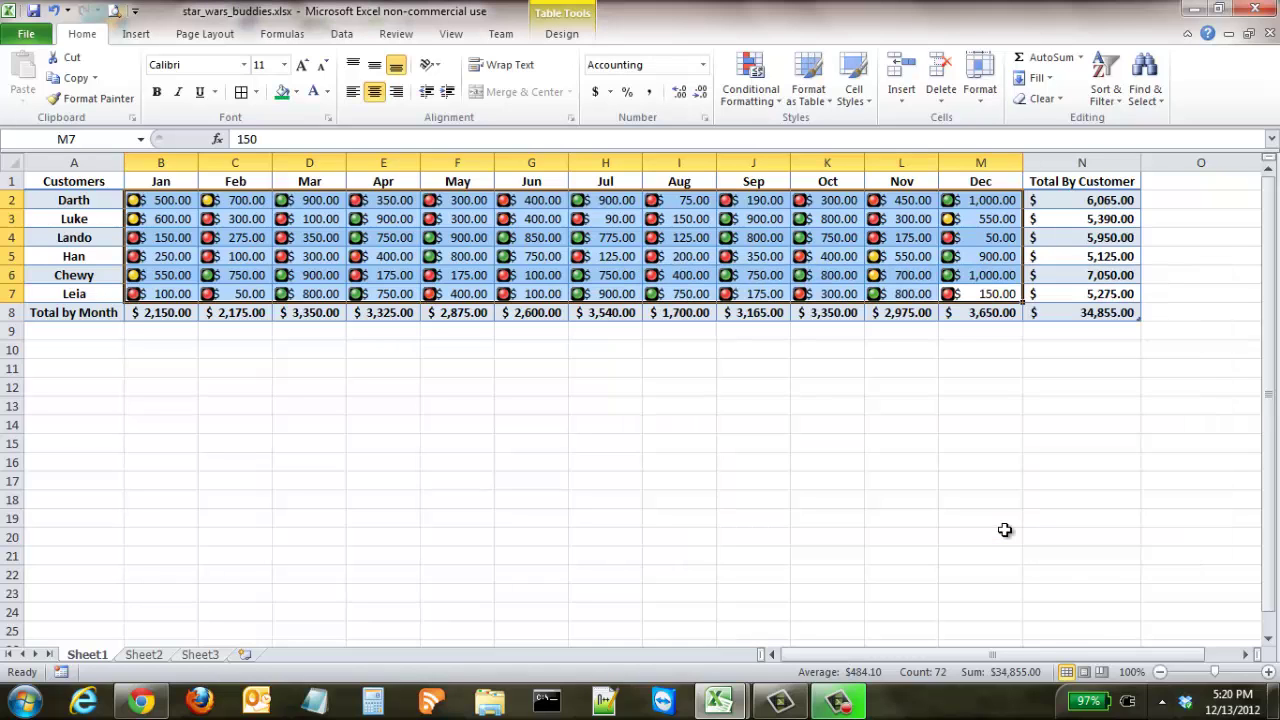
left_click(847, 393)
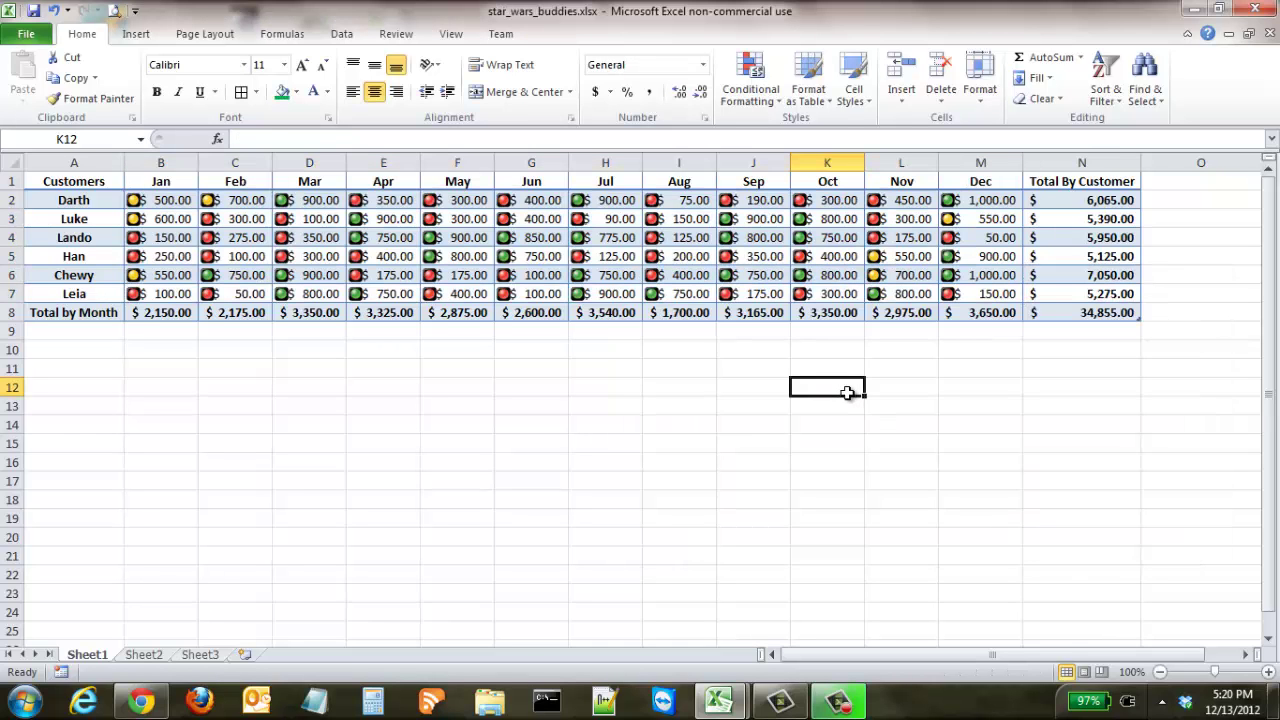